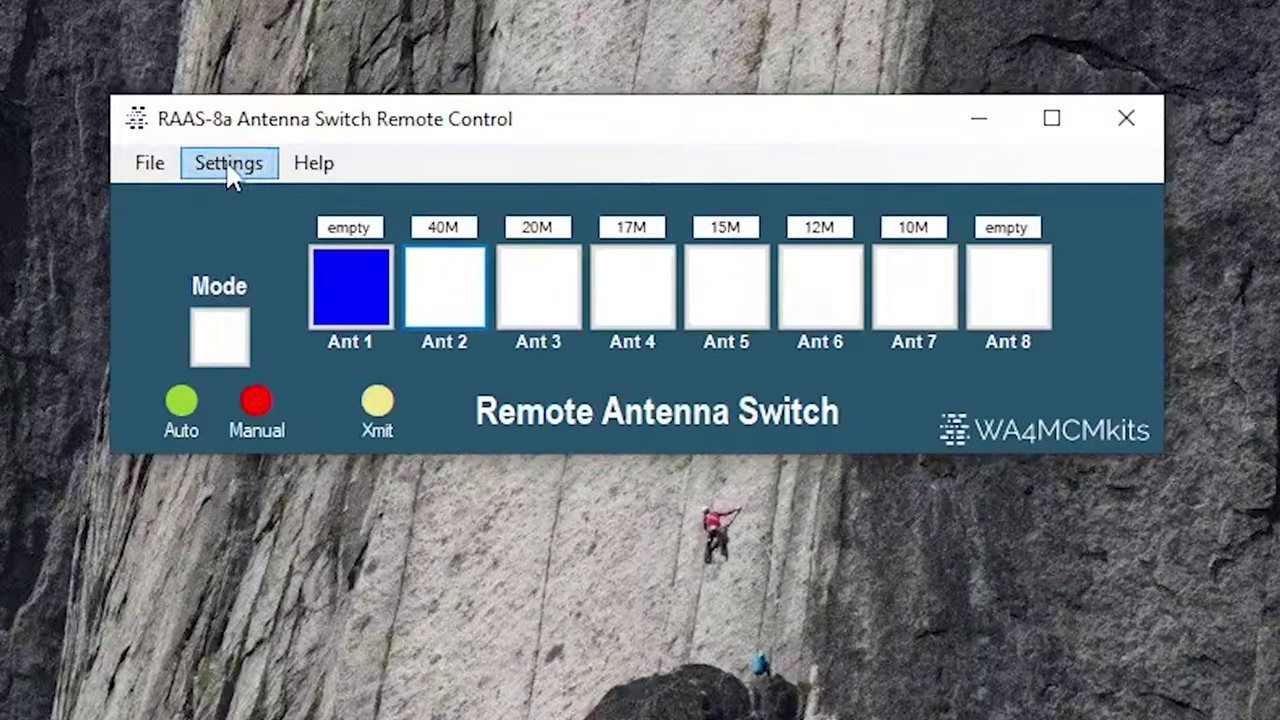
# Step: Set the antenna switch's communication port to COM32 in the program settings and save them
pyautogui.click(229, 167)
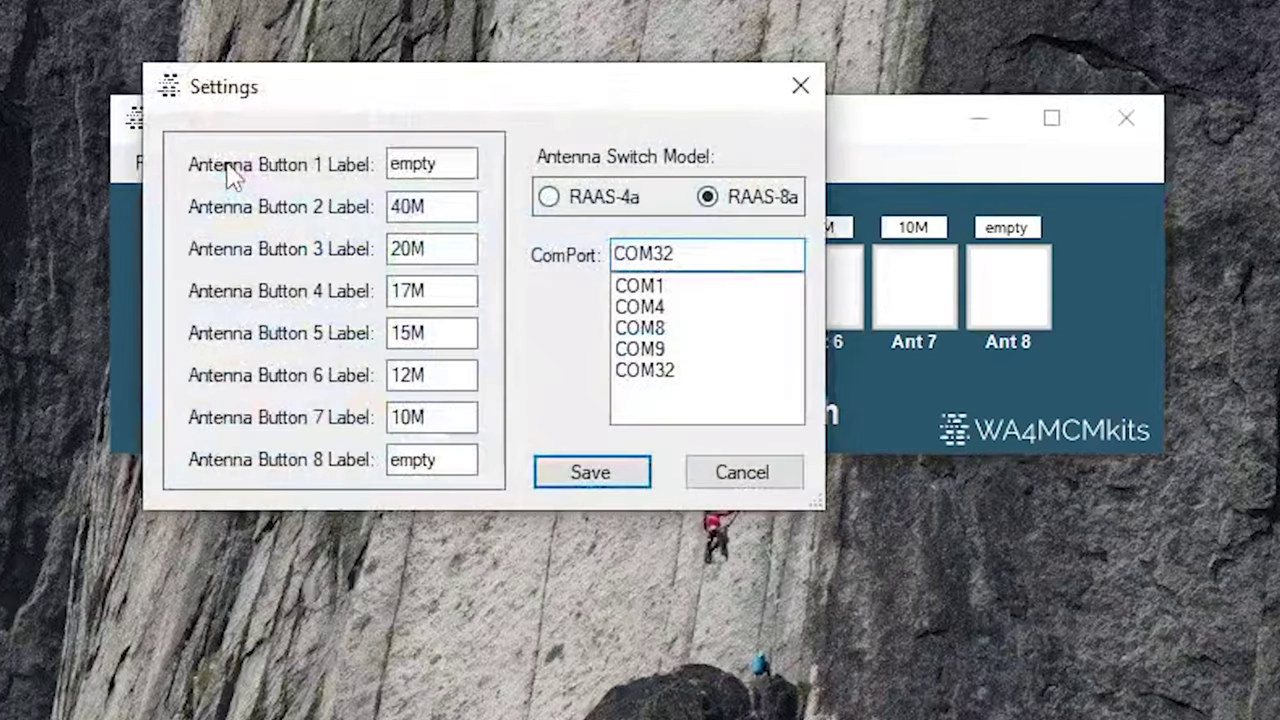
pyautogui.click(666, 374)
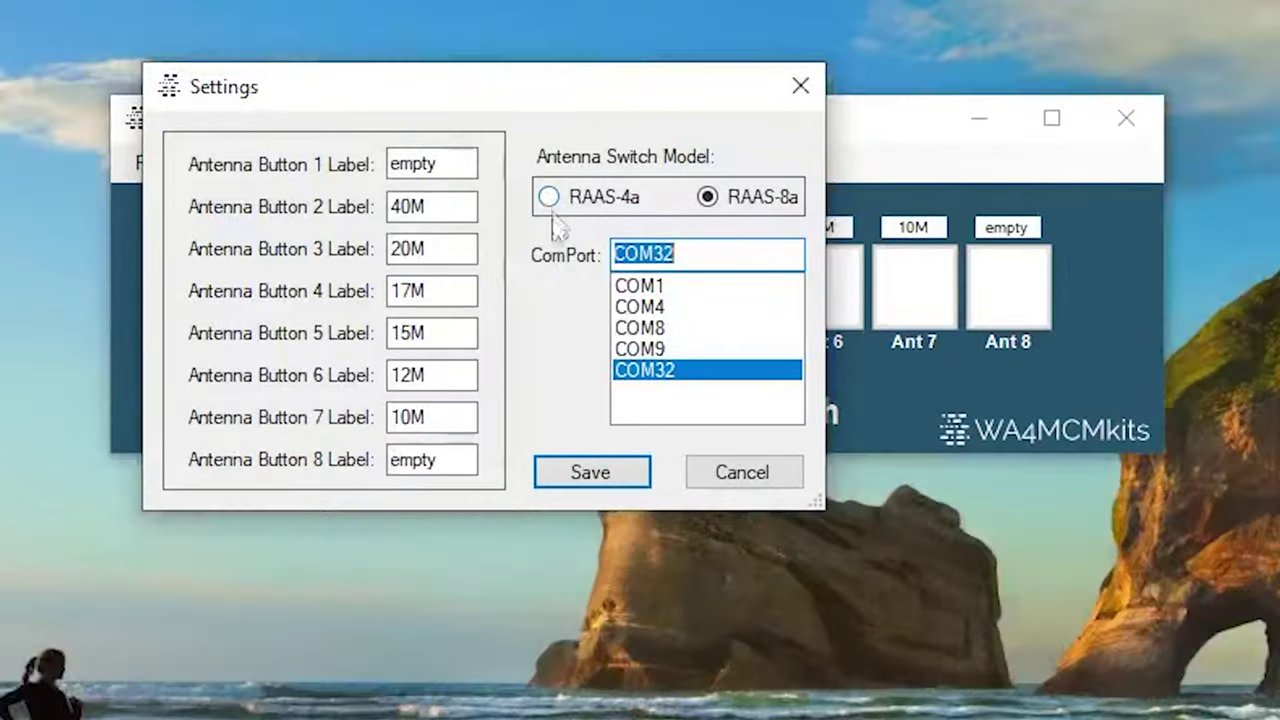
pyautogui.click(583, 482)
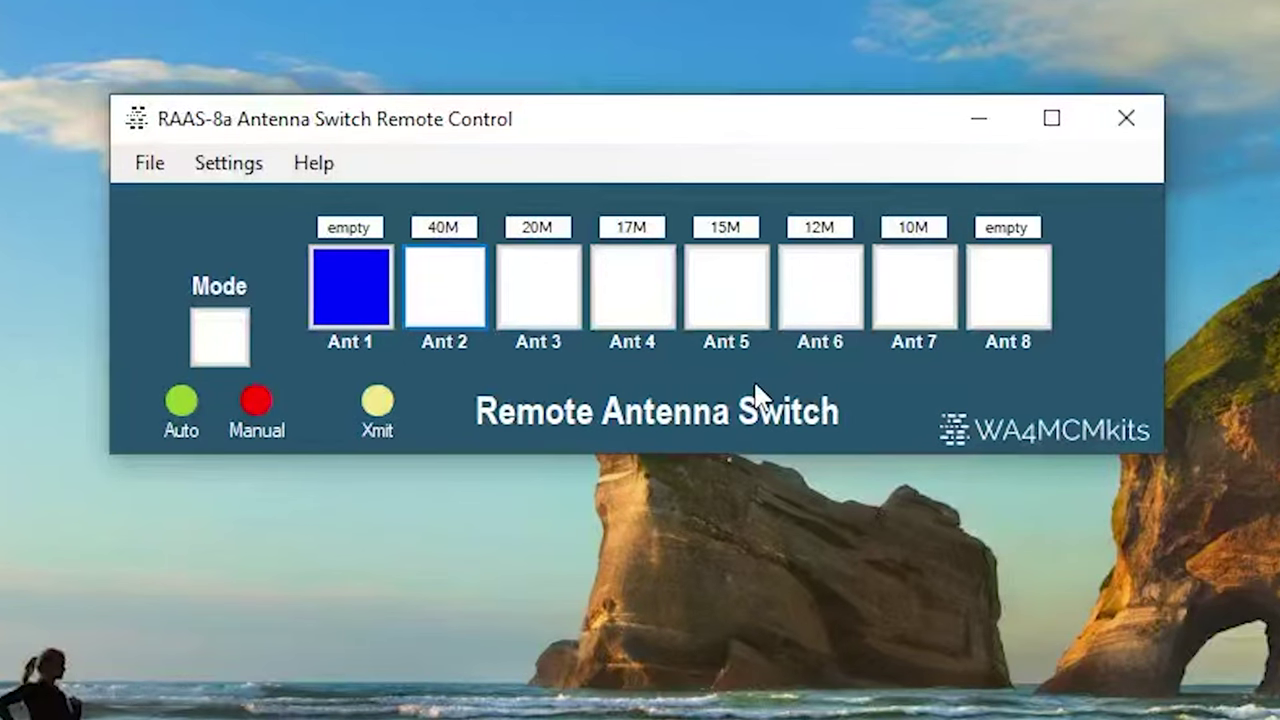
# Step: Switch to antenna 4, labelled 17M, and exit the remote control program
pyautogui.click(640, 305)
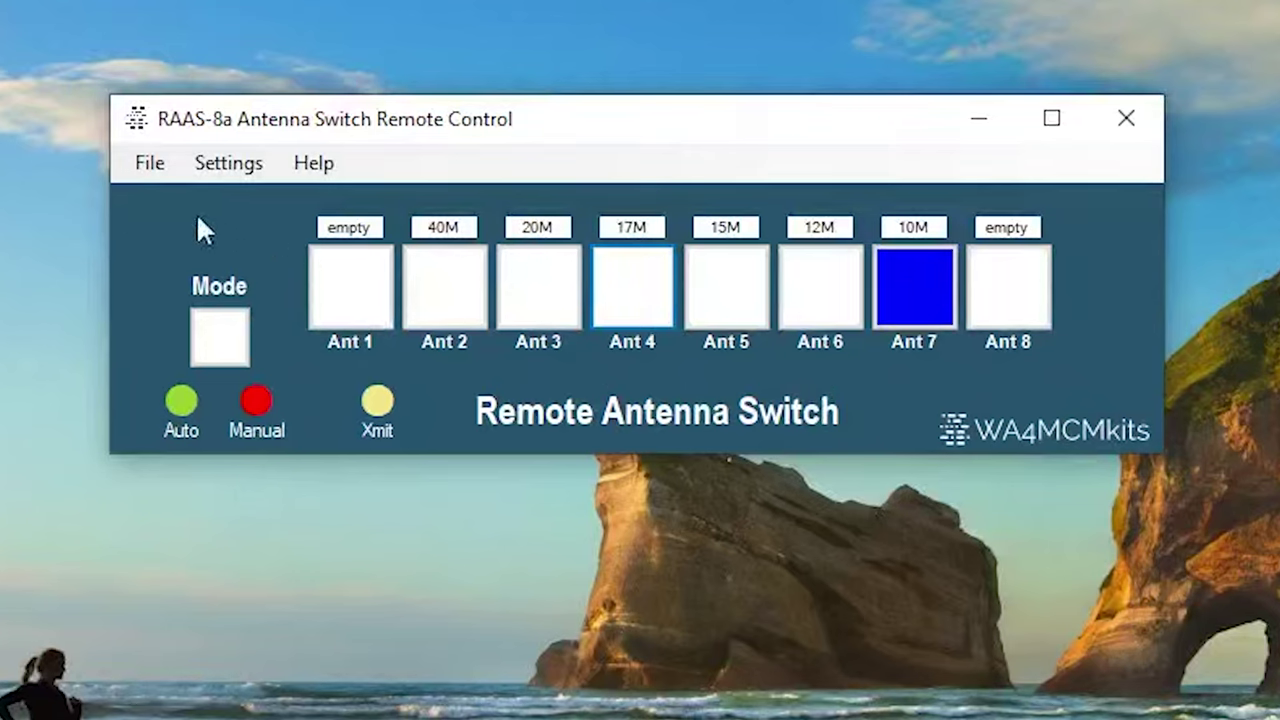
pyautogui.click(147, 168)
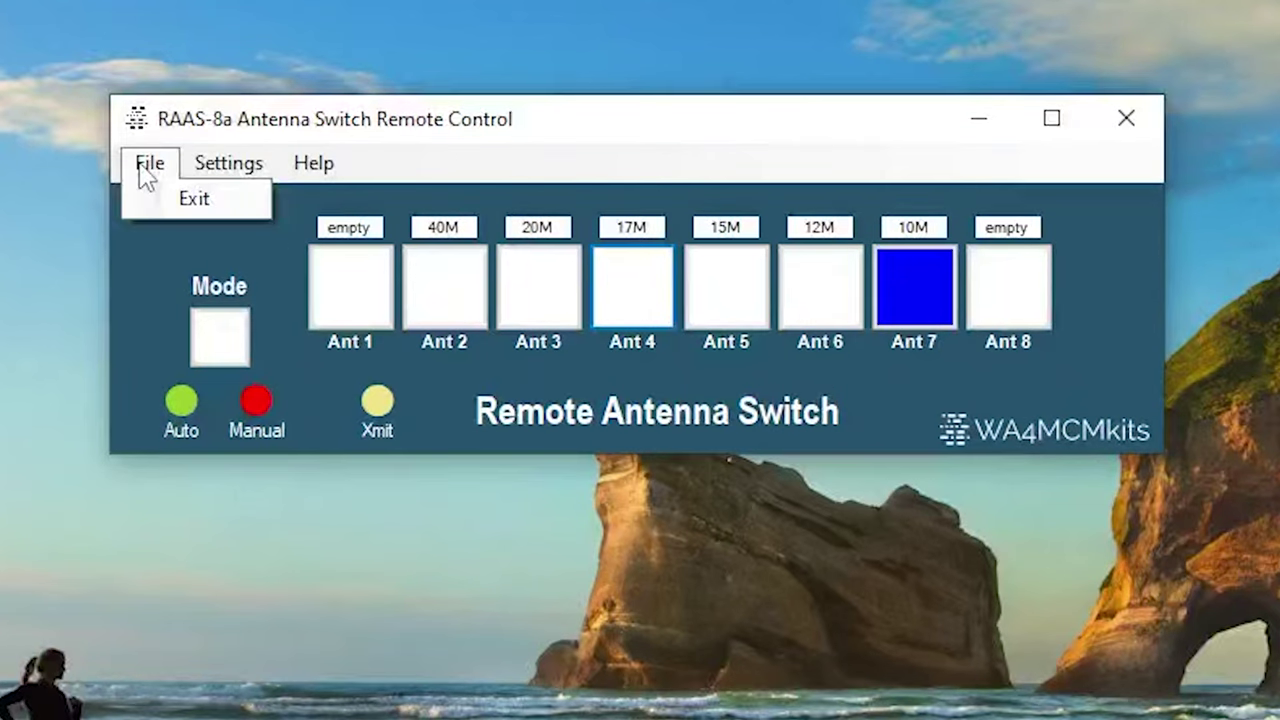
pyautogui.click(200, 205)
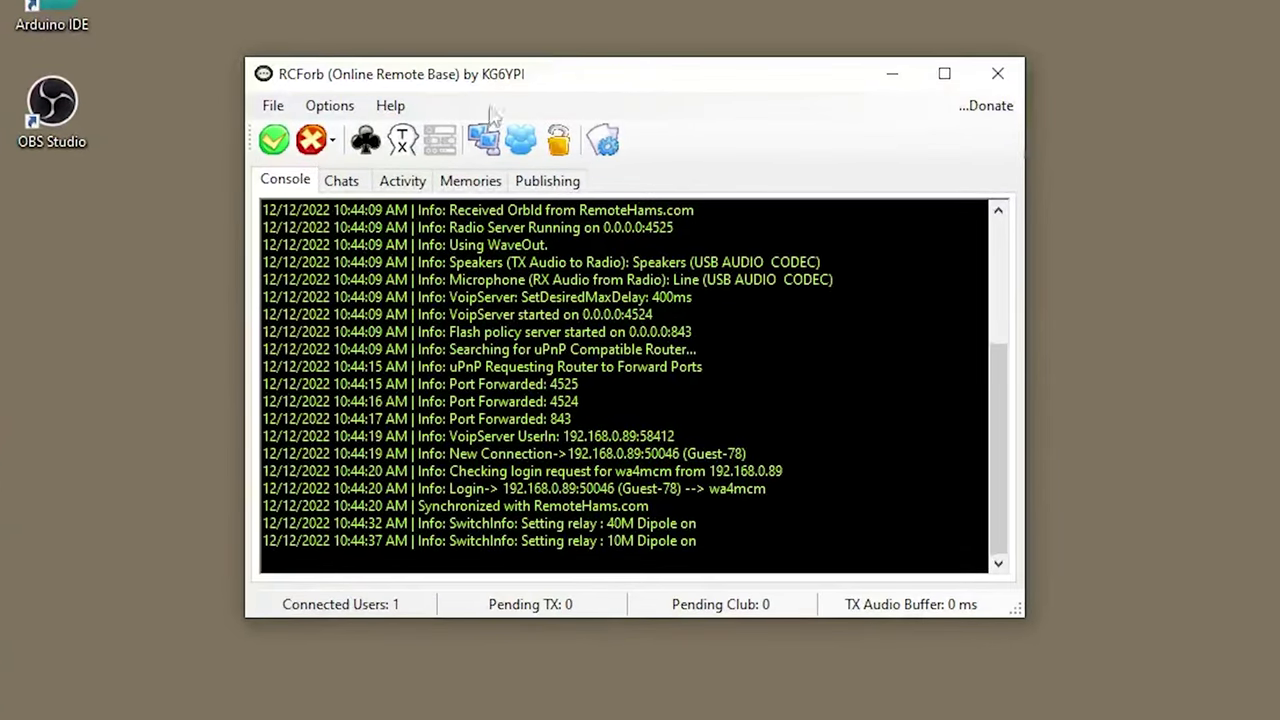
# Step: In RCForb, open the configuration for other devices and choose WA4MCMkits_8 as the switch driver
pyautogui.click(329, 109)
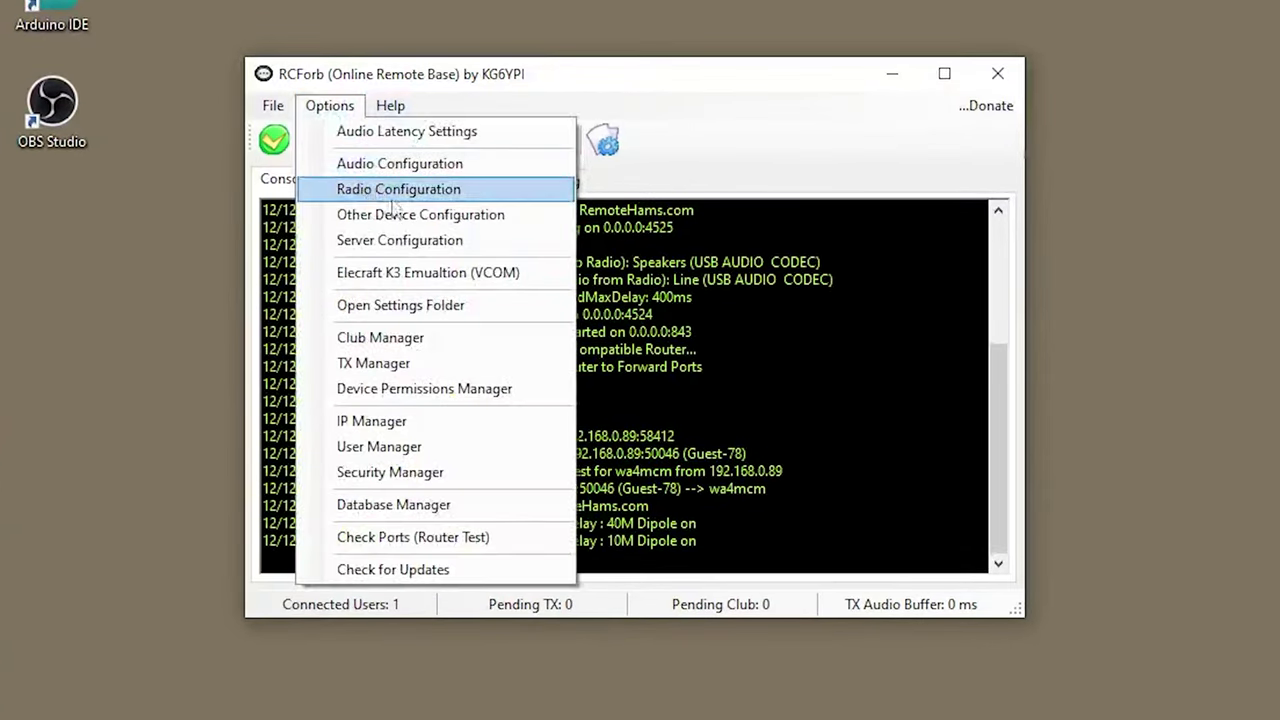
pyautogui.click(447, 222)
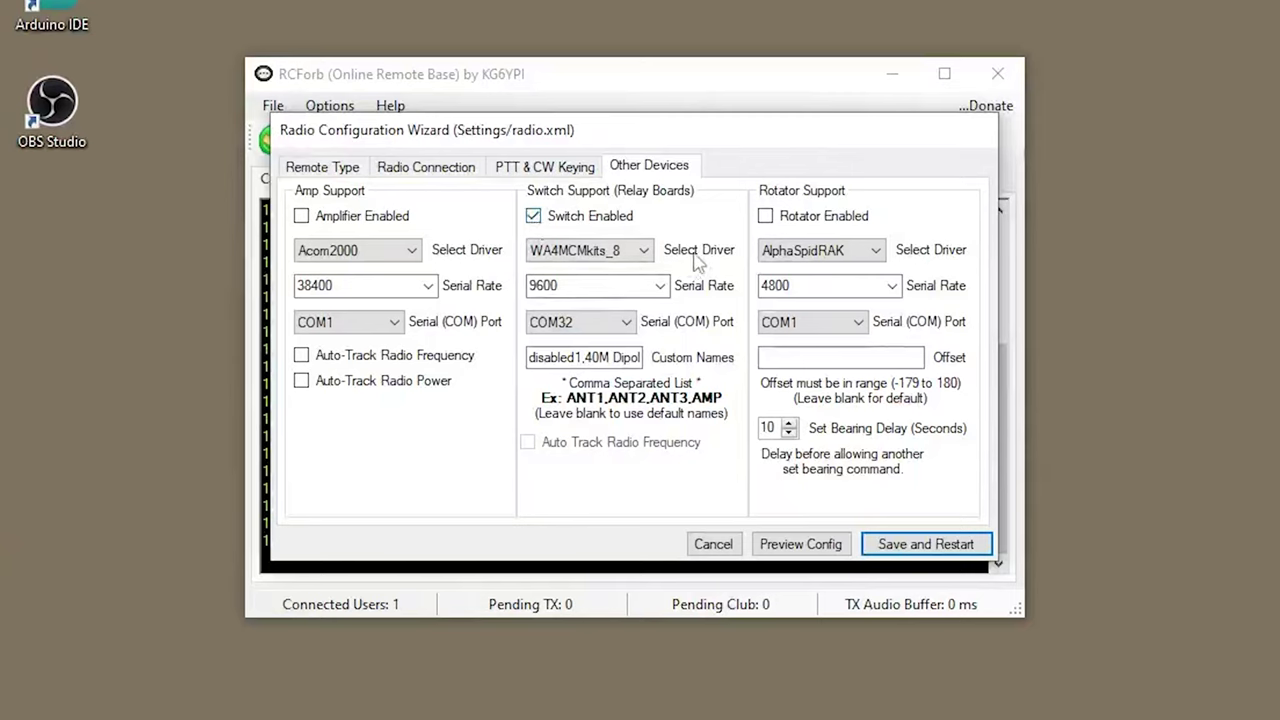
pyautogui.click(645, 250)
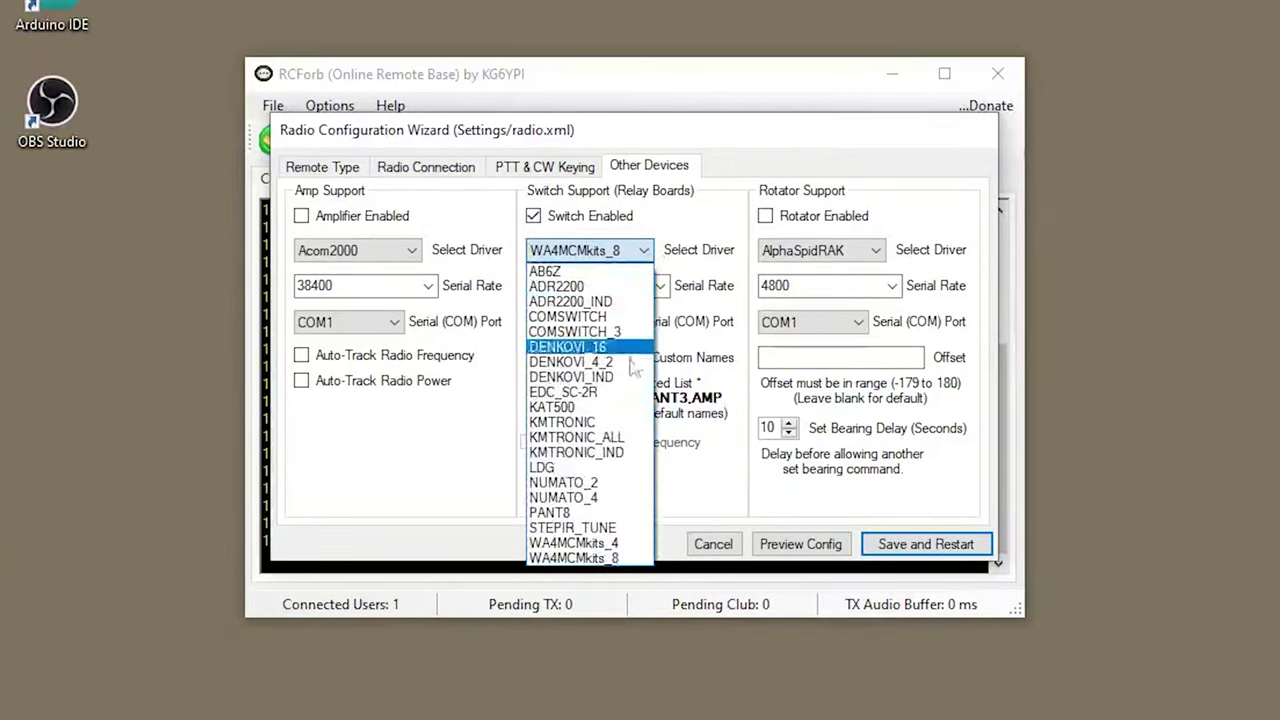
pyautogui.click(618, 561)
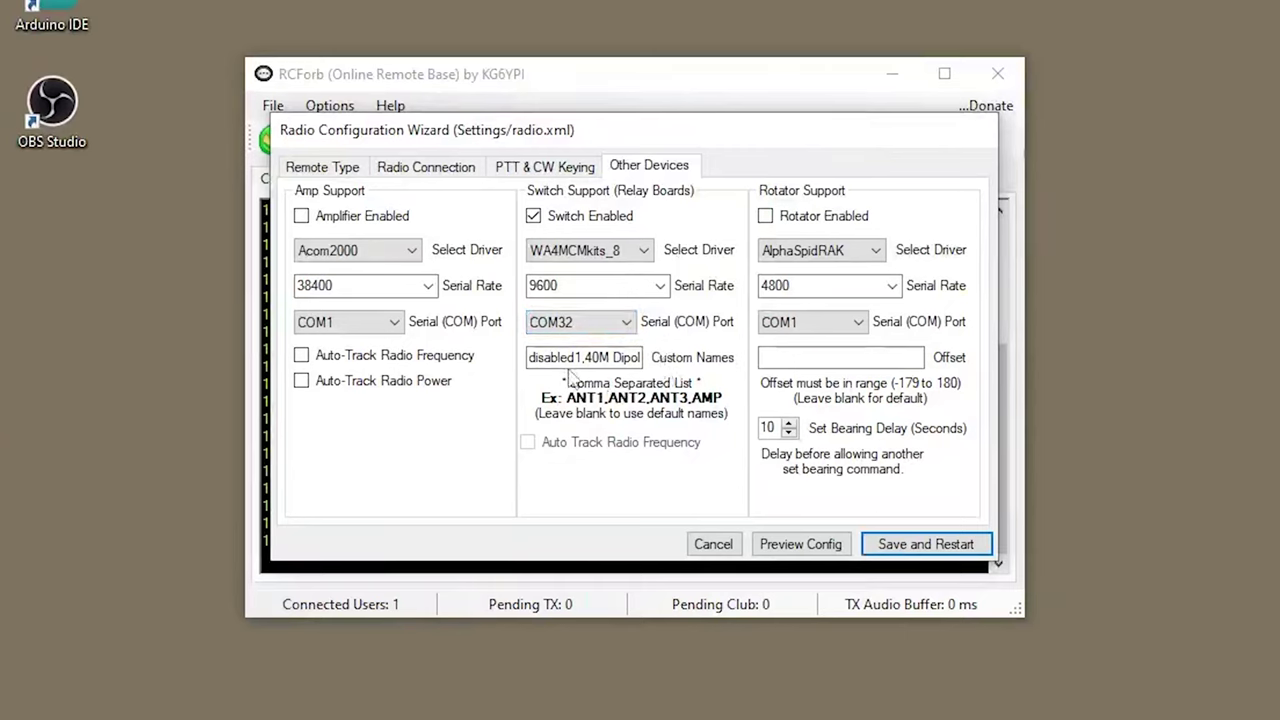
# Step: Read through the comma-separated list of custom antenna names in the switch support settings
pyautogui.click(533, 358)
pyautogui.press('Right')
pyautogui.press('Right')
pyautogui.press('Right')
pyautogui.press('Right')
pyautogui.press('Right')
pyautogui.press('Right')
pyautogui.press('Right')
pyautogui.press('Right')
pyautogui.press('Right')
pyautogui.press('Right')
pyautogui.press('Right')
pyautogui.press('Right')
pyautogui.press('Right')
pyautogui.press('Right')
pyautogui.press('Right')
pyautogui.press('Right')
pyautogui.press('Right')
pyautogui.press('Right')
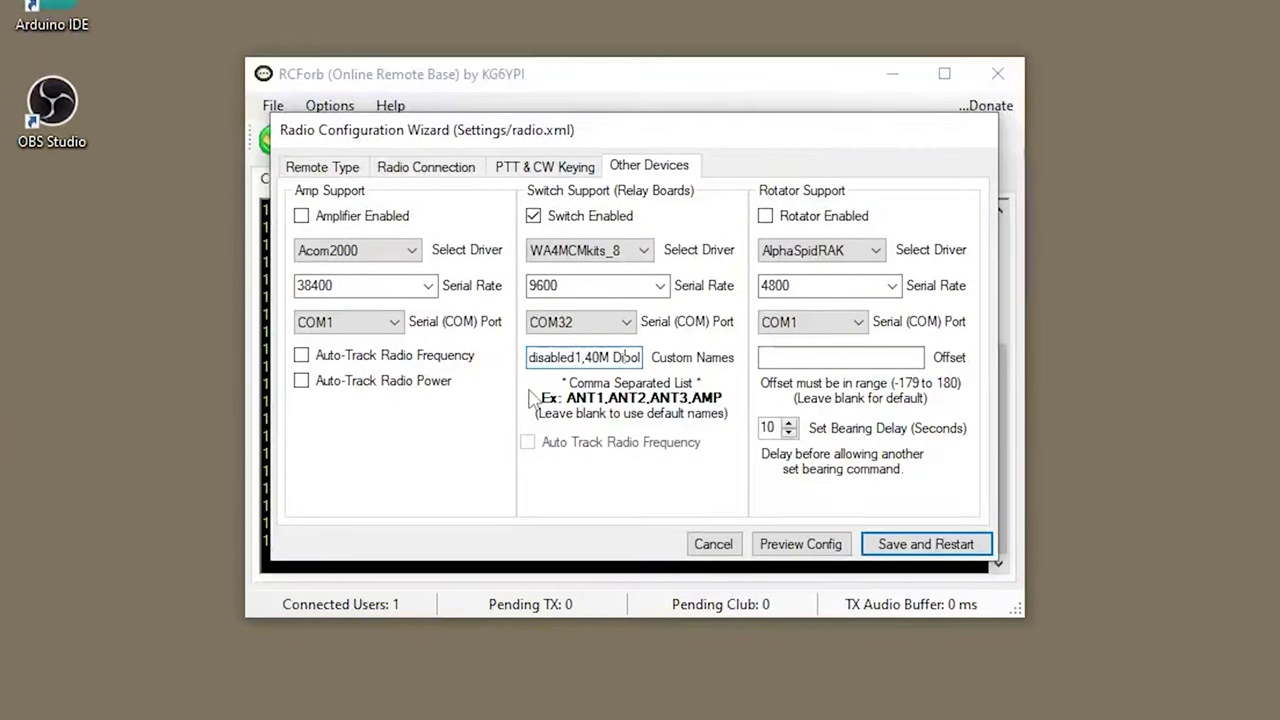
pyautogui.press('Right')
pyautogui.press('Right')
pyautogui.press('Right')
pyautogui.press('Right')
pyautogui.press('Right')
pyautogui.press('Right')
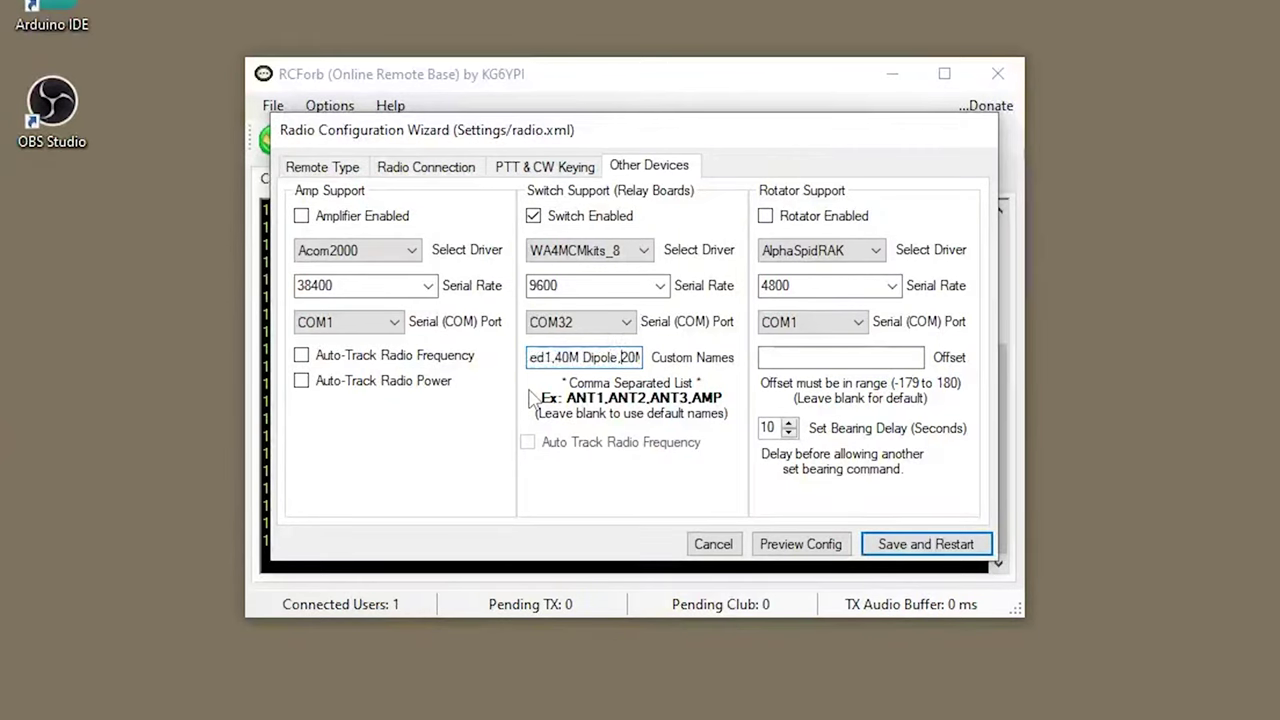
pyautogui.write('Dipo')
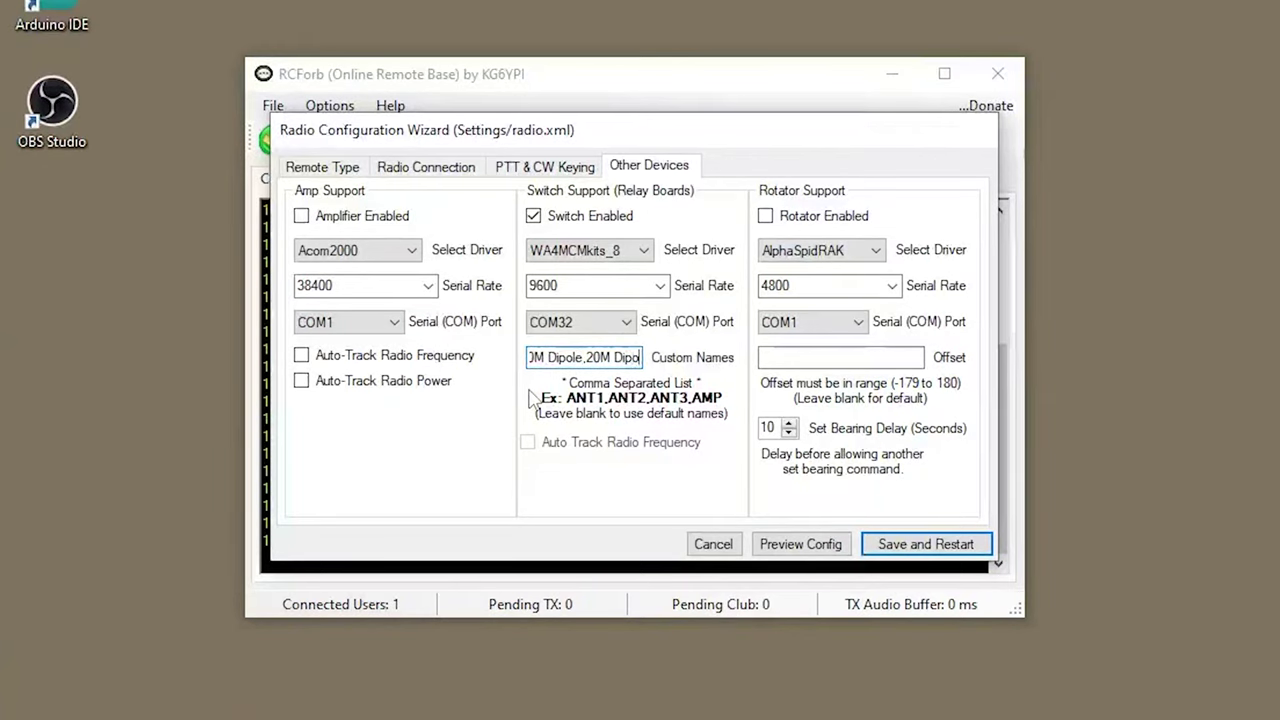
pyautogui.write('le,17M')
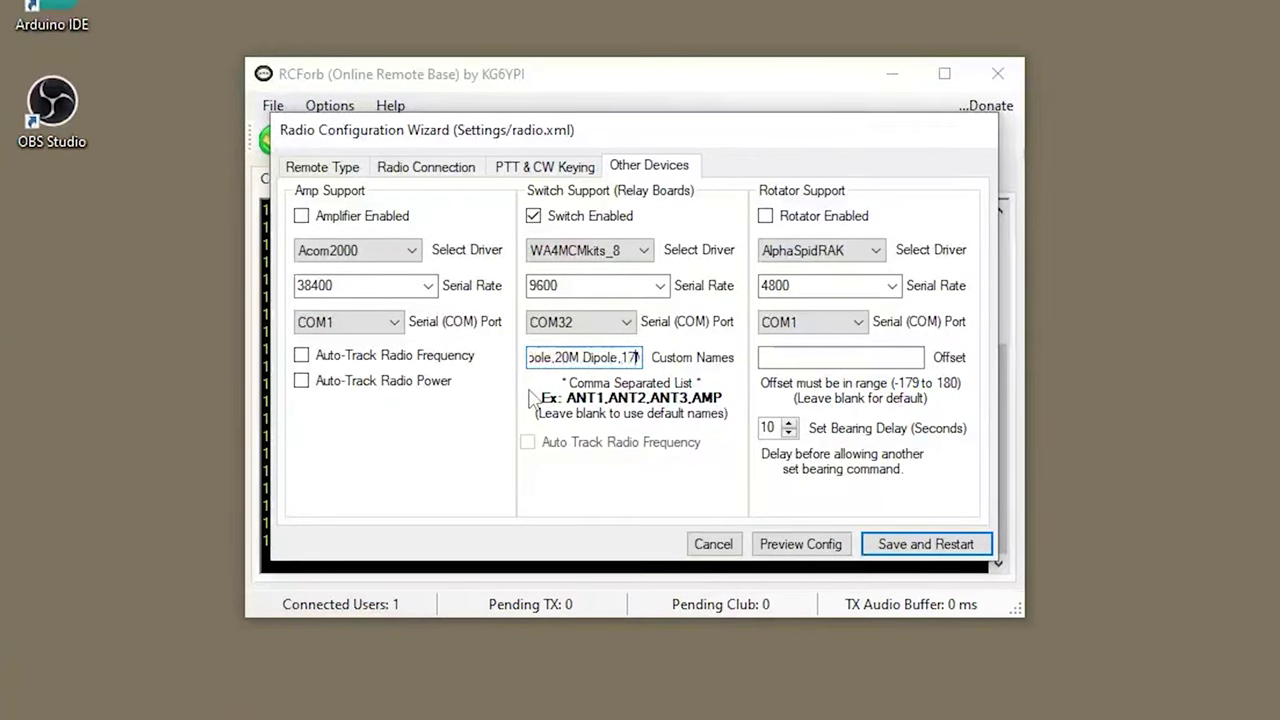
pyautogui.write(' Dipole,15M Dipo')
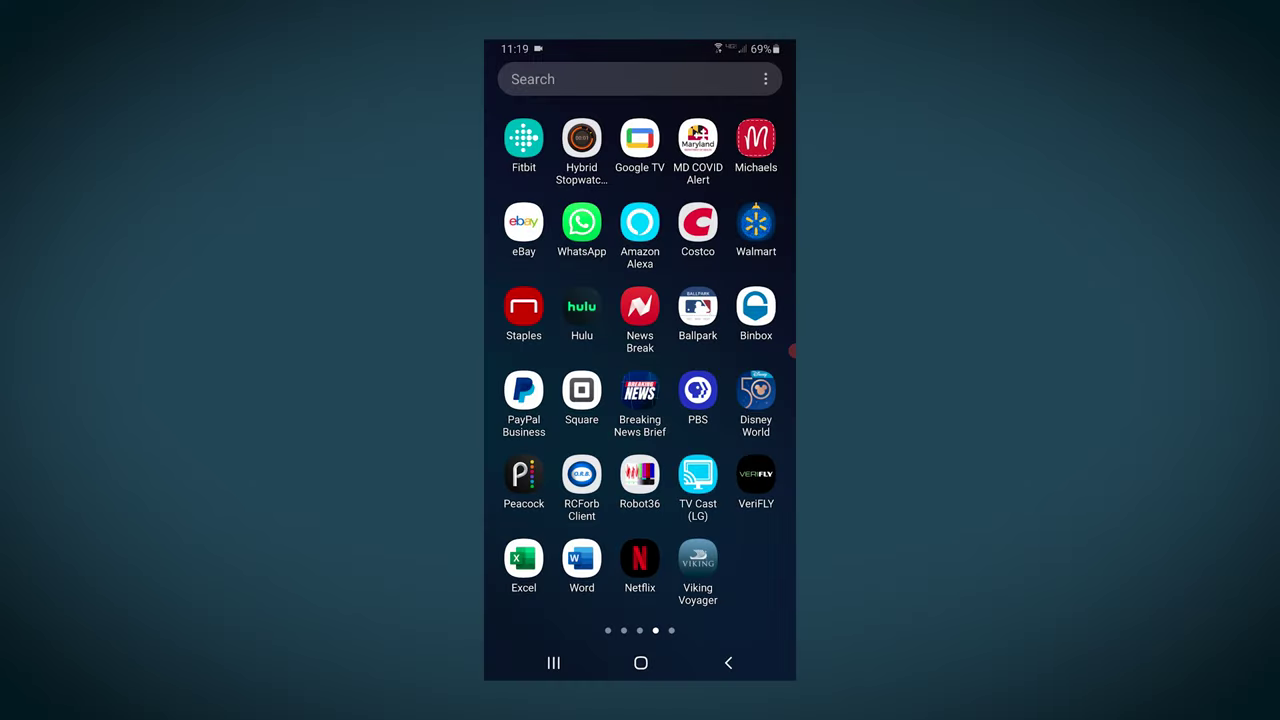
# Step: On the phone, open RCForb Client, connect to the FTdx-10 Local remote and show its antenna switch controls
pyautogui.click(581, 475)
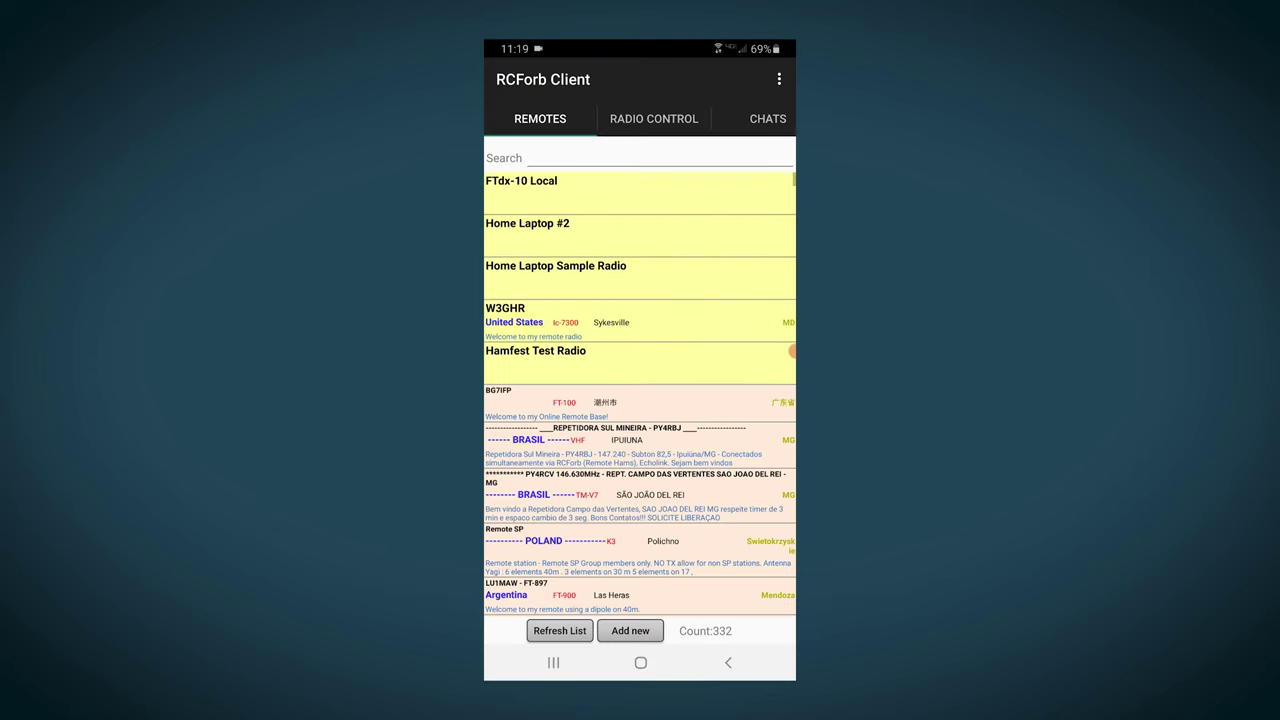
pyautogui.click(521, 185)
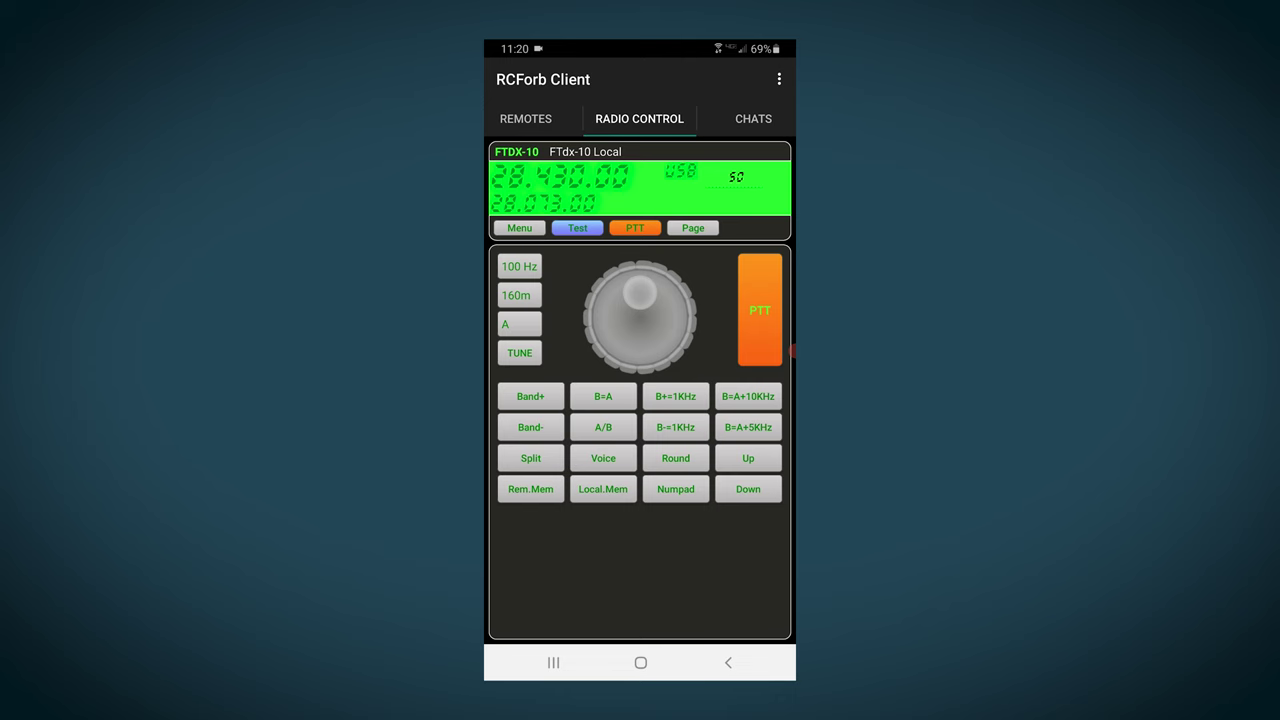
pyautogui.click(519, 228)
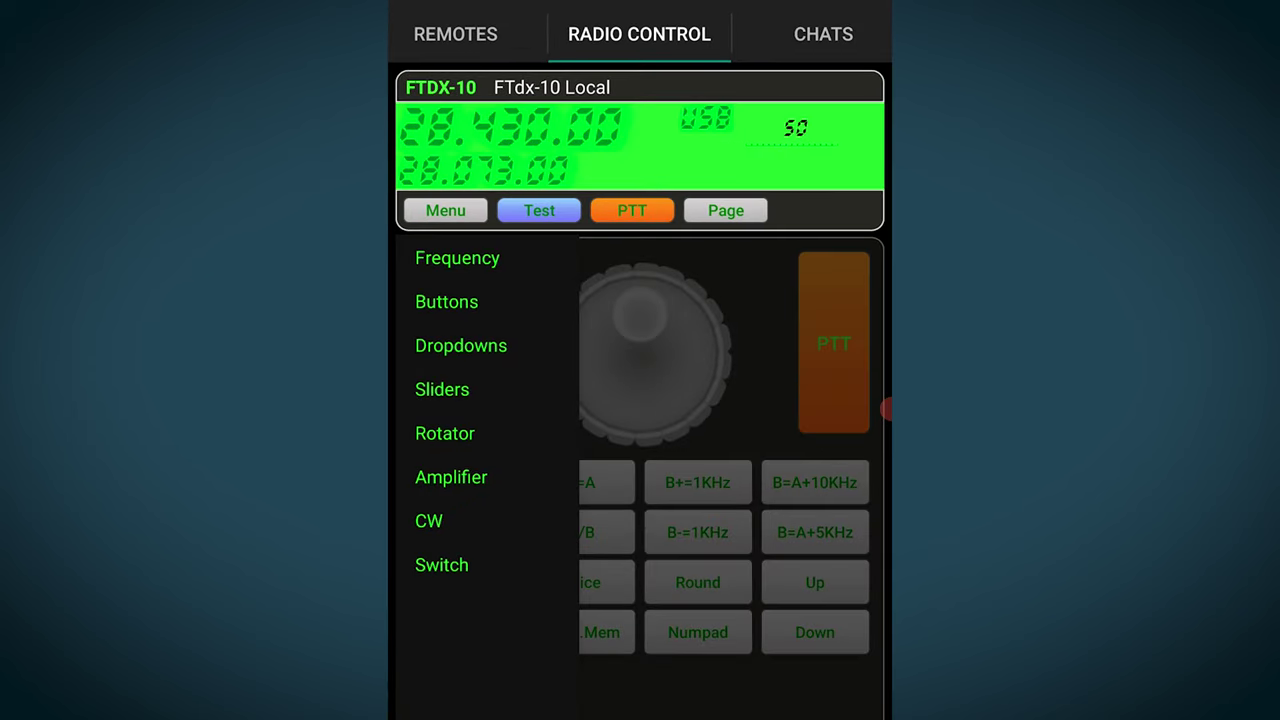
pyautogui.click(441, 565)
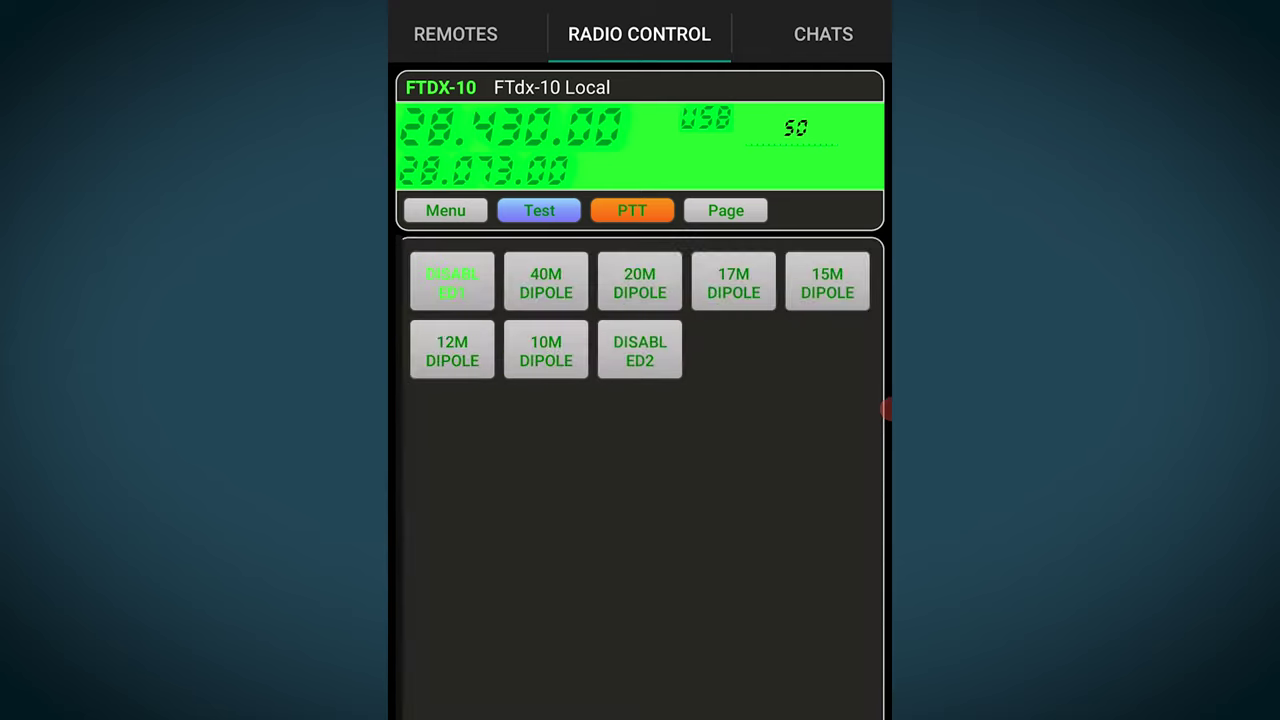